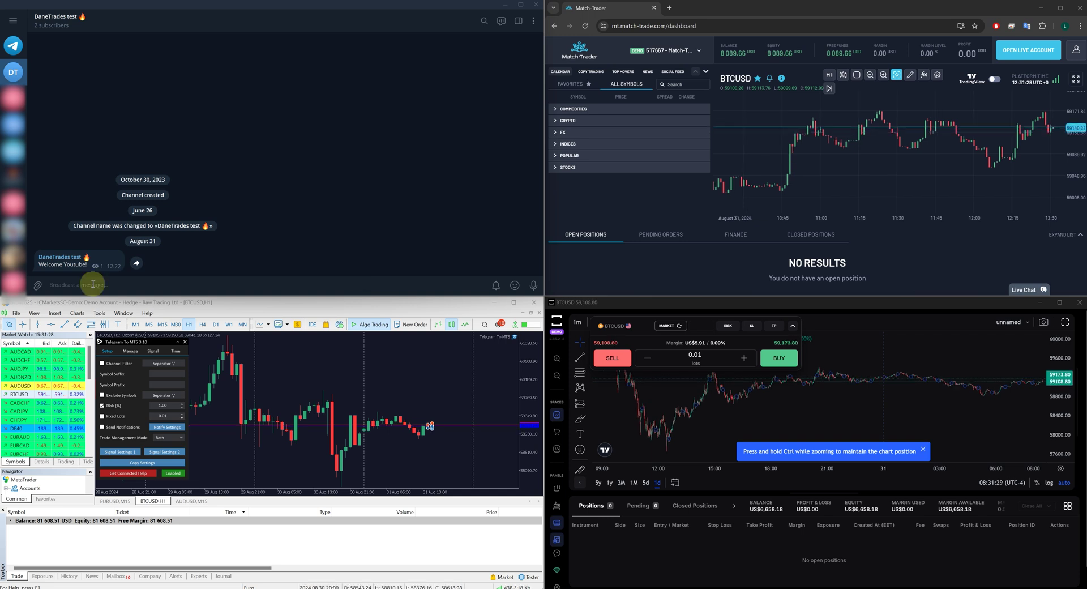
# Step: Paste and send the BUY BTCUSD signal with SL 58500 and TPs 60000/61000/62000
pyautogui.write('BUY BTCUSD SL 58500 TP1 60000 TP2 61000 TP3 62000')
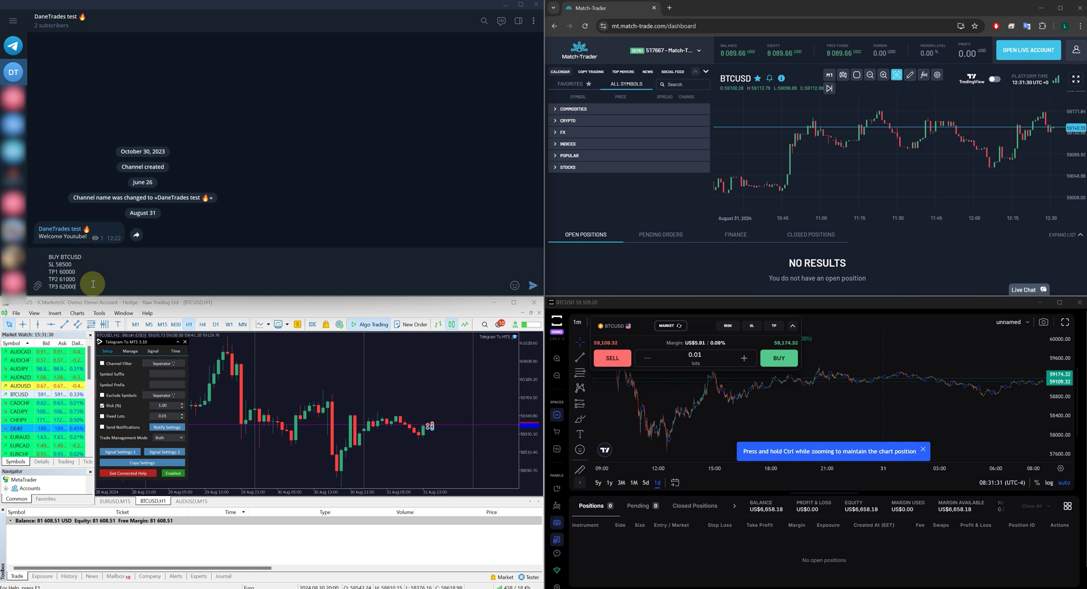
pyautogui.press('Return')
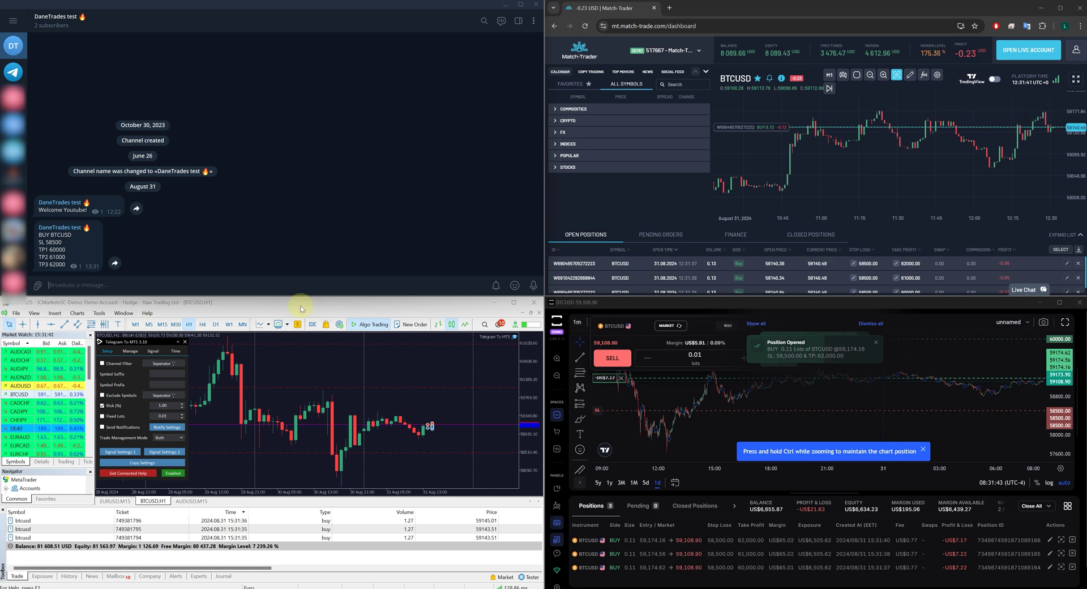
# Step: Reply to the BUY BTCUSD message with 'modify tp2 61500'
pyautogui.rightClick(82, 244)
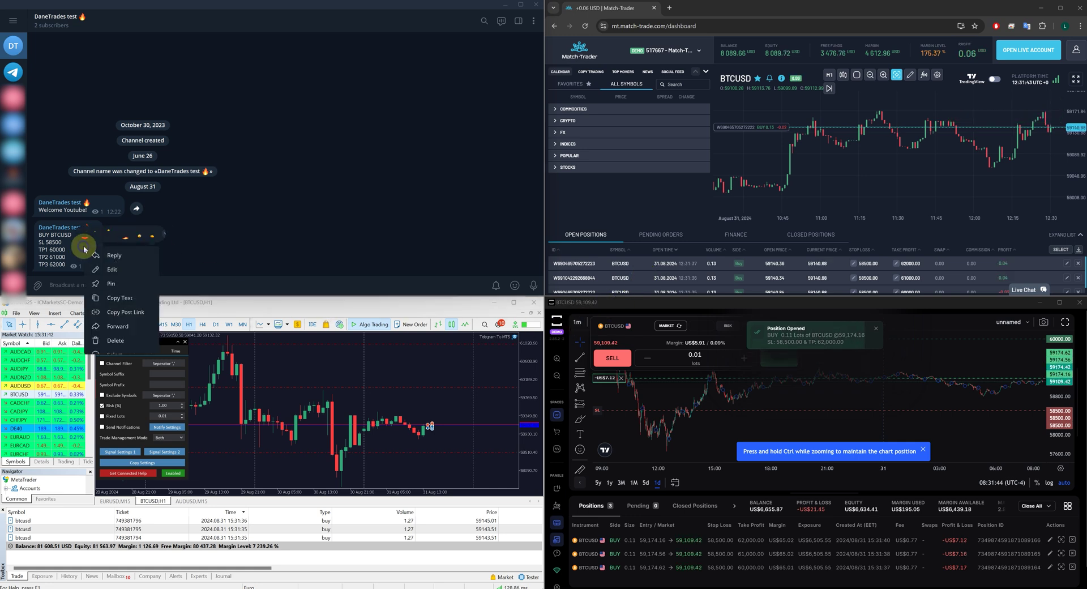
pyautogui.click(111, 256)
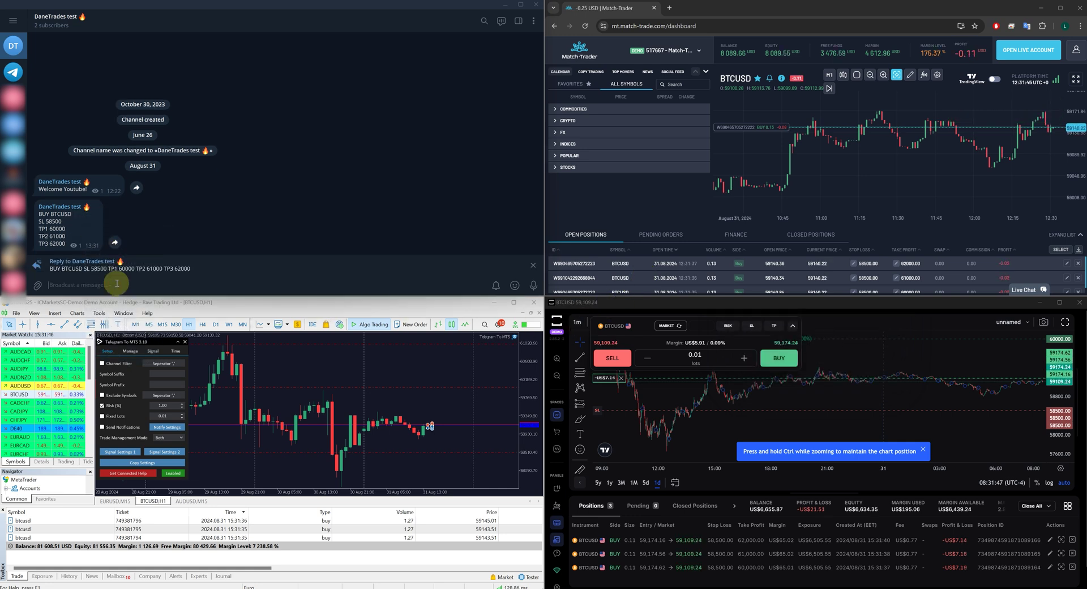
pyautogui.write('modify tp2')
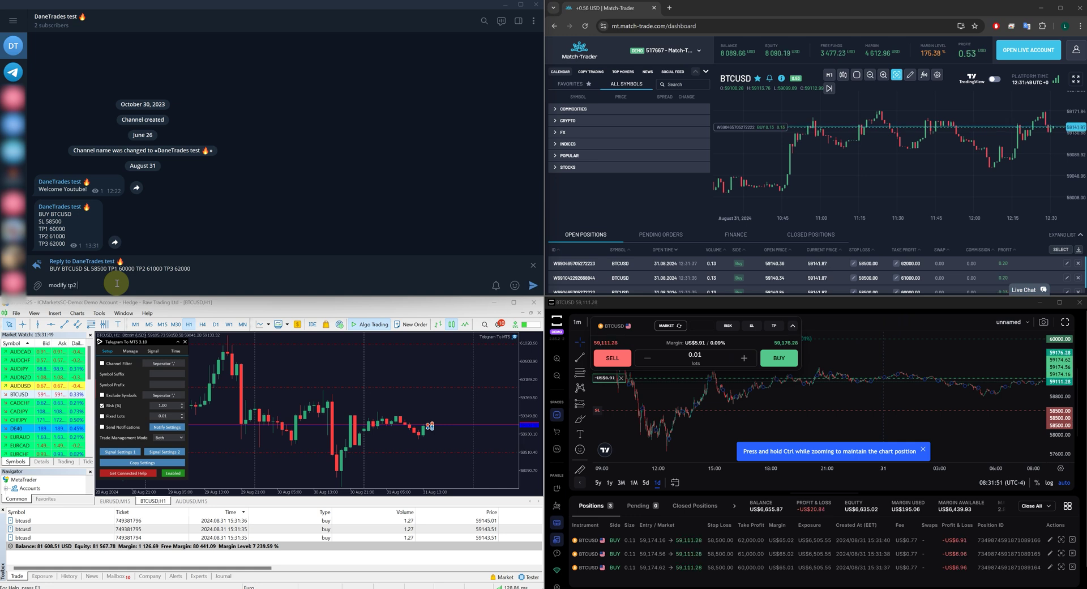
pyautogui.write(' 61500')
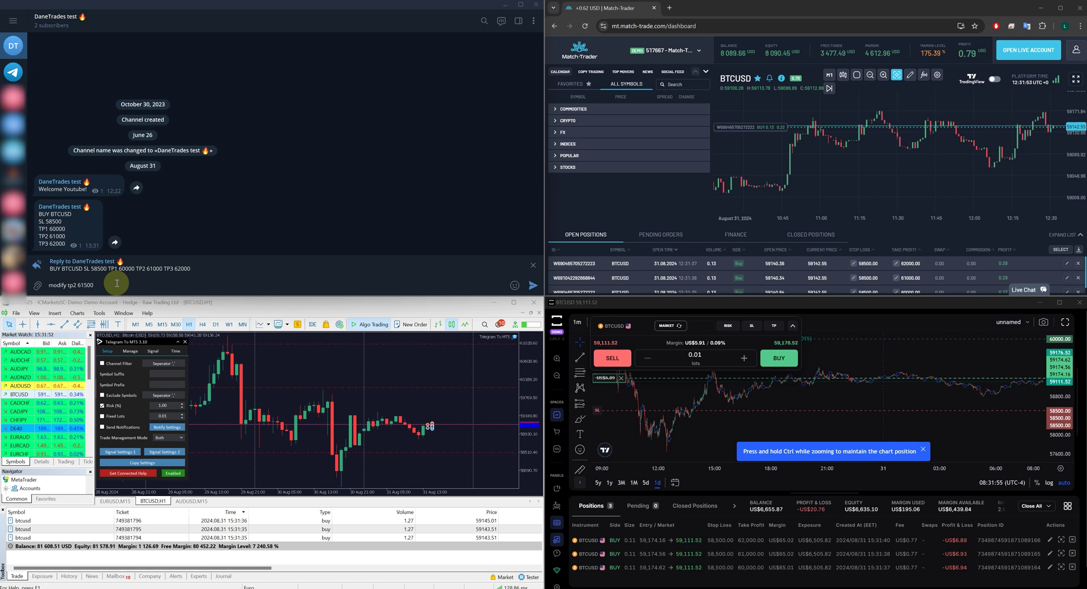
pyautogui.press('Return')
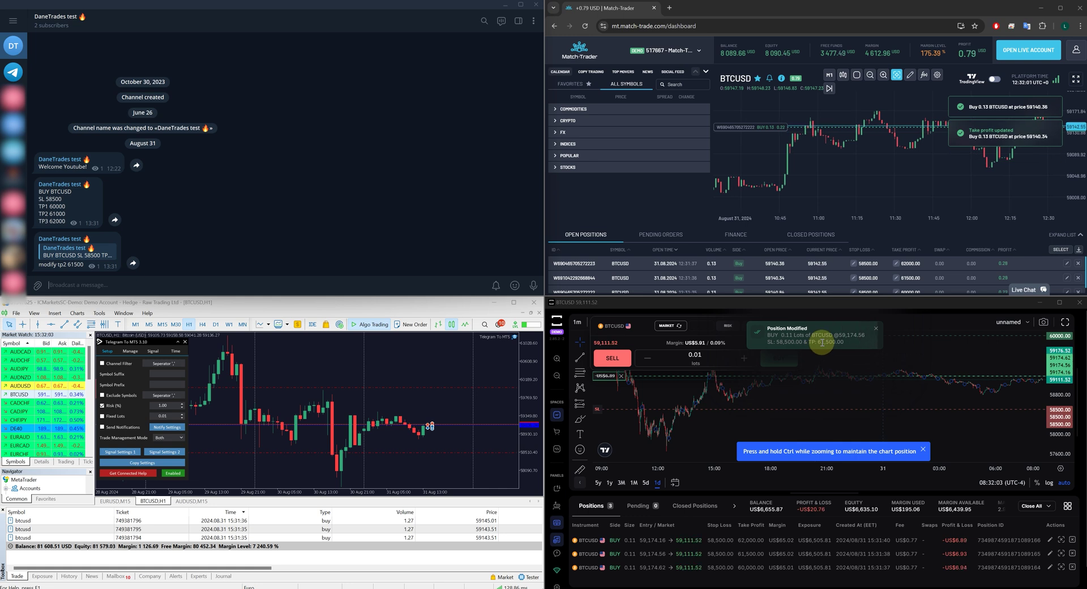
# Step: Reply to the BUY BTCUSD message with 'close'
pyautogui.rightClick(91, 219)
pyautogui.click(119, 230)
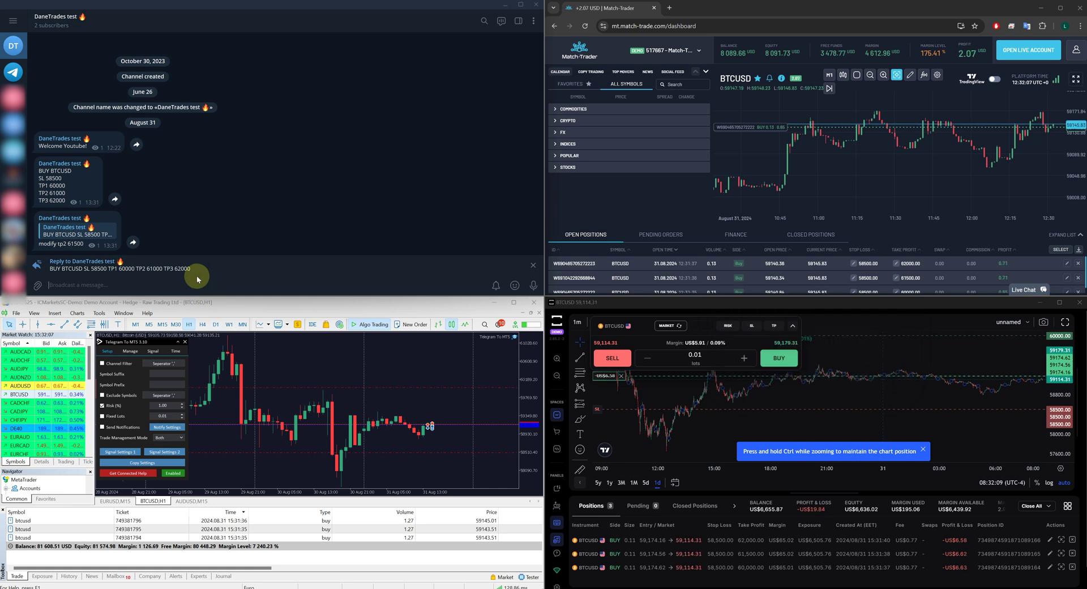
pyautogui.write('close')
pyautogui.press('Return')
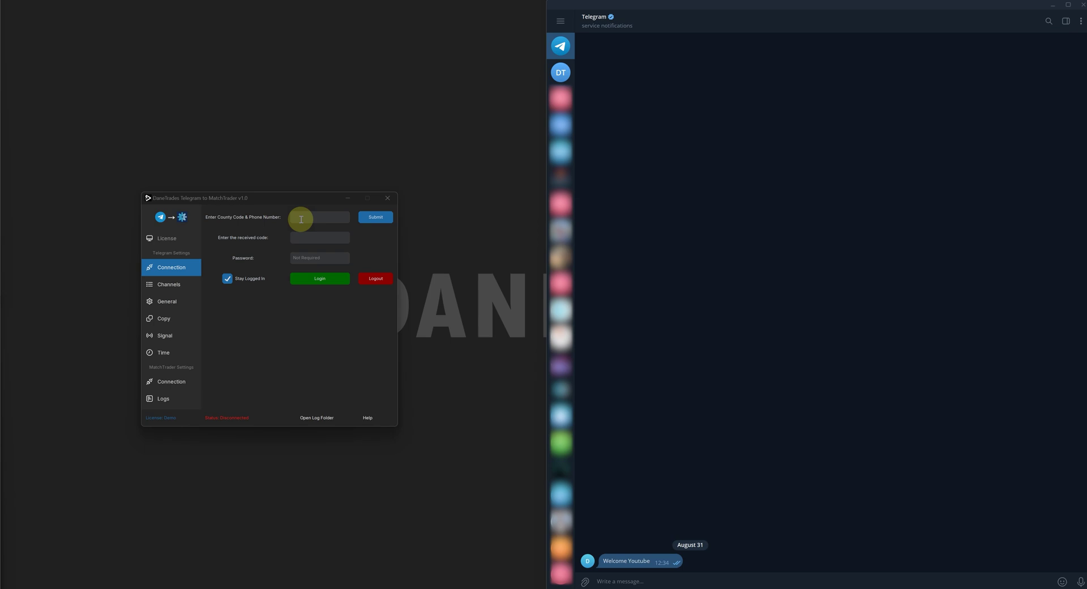
# Step: Enter the account's phone number, request a login code, then log in with the received code
pyautogui.click(300, 219)
pyautogui.write('+447123456789')
pyautogui.click(375, 223)
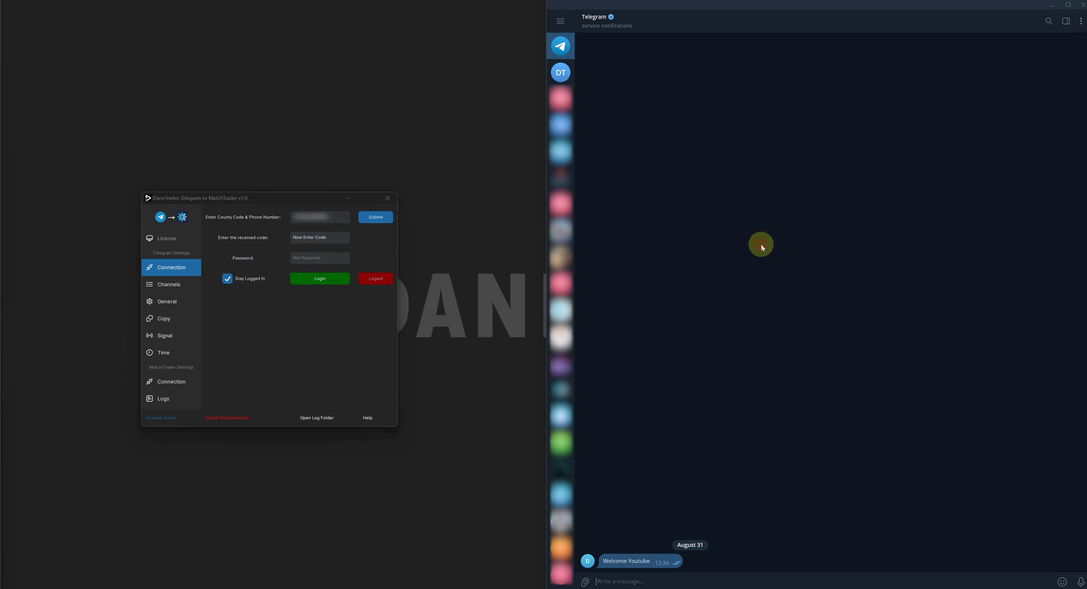
pyautogui.click(277, 241)
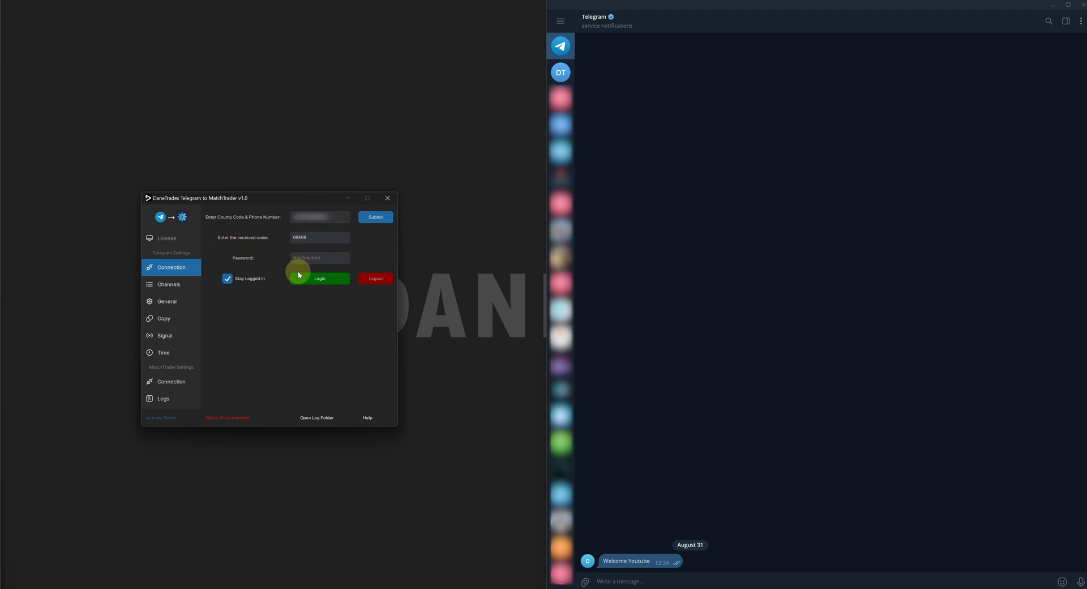
pyautogui.click(320, 281)
# Step: Go to MatchTrader Connection settings and start filling in the login e-mail
pyautogui.click(174, 295)
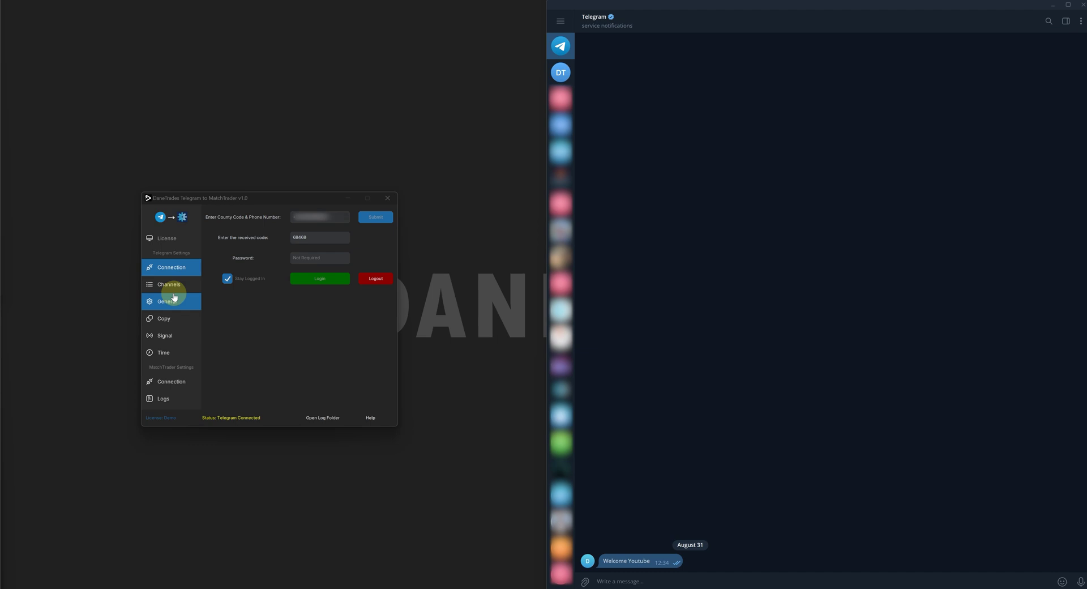
pyautogui.click(172, 380)
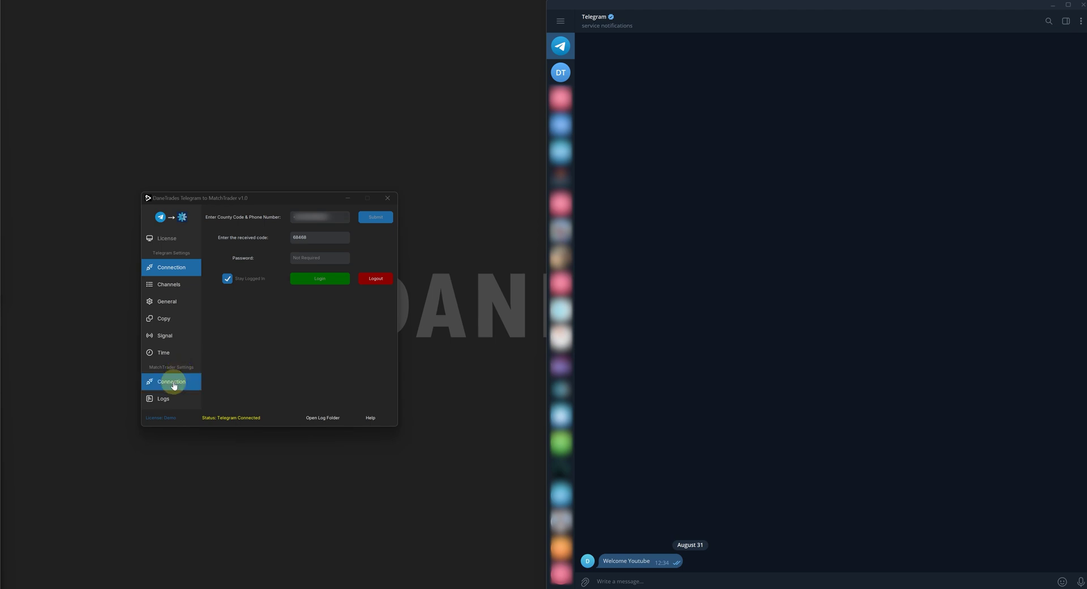
pyautogui.click(325, 218)
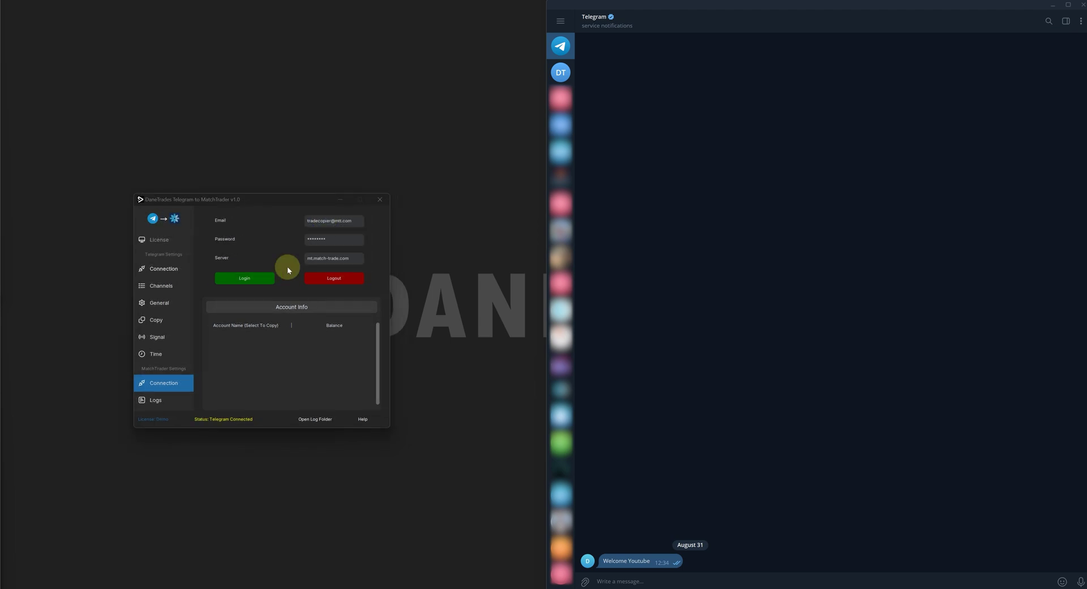
# Step: Log in to MatchTrader and tick the listed trading account under Account Info
pyautogui.click(261, 278)
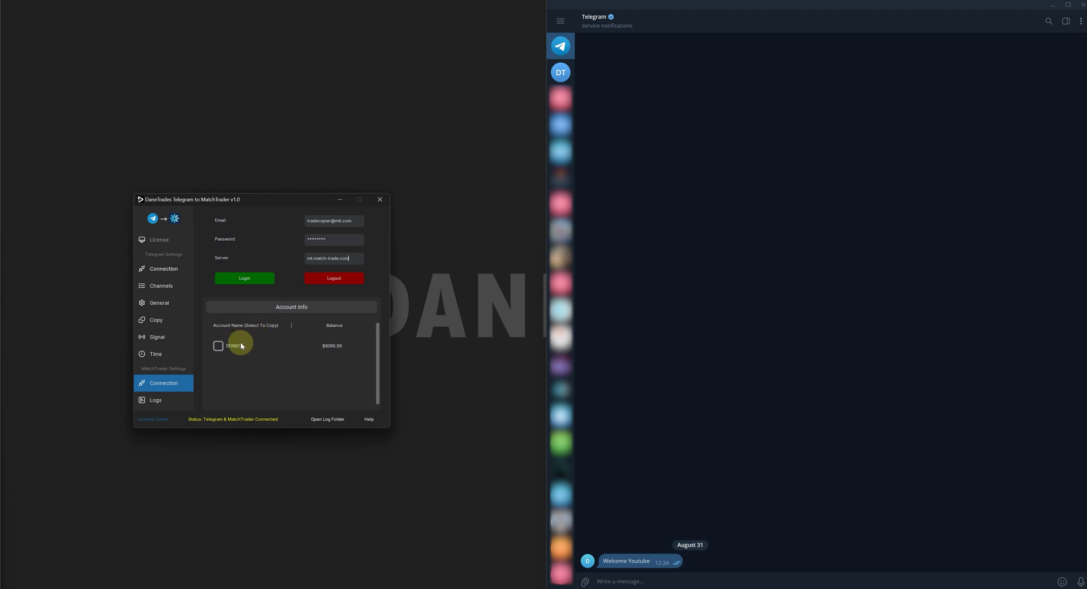
pyautogui.click(220, 348)
pyautogui.click(219, 346)
# Step: Tick only the DaneTrades test channel, leaving Groups off, and start copying
pyautogui.click(158, 290)
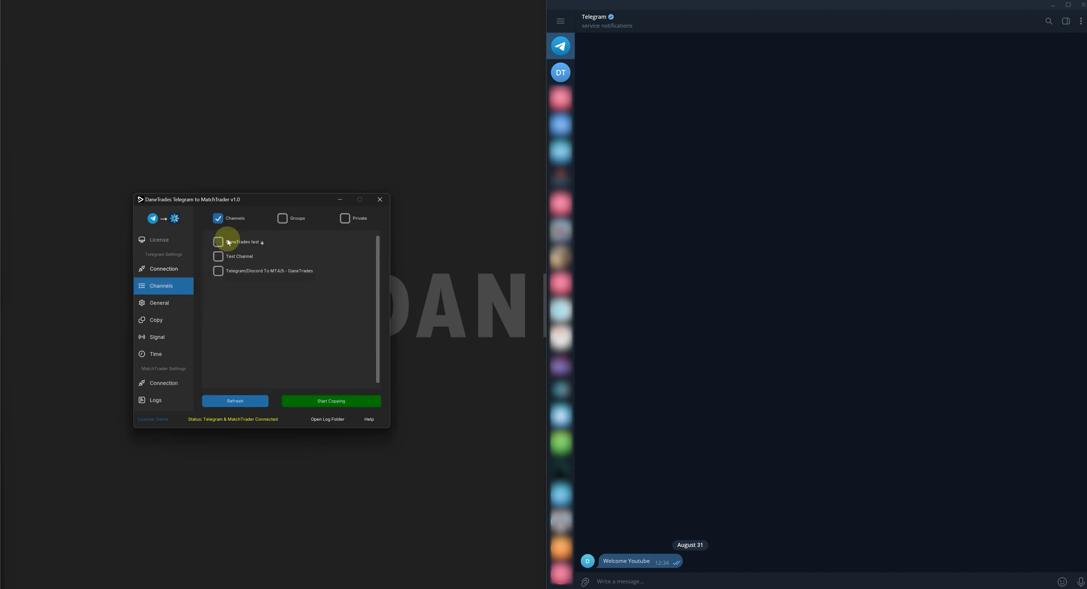
pyautogui.click(244, 258)
pyautogui.click(283, 219)
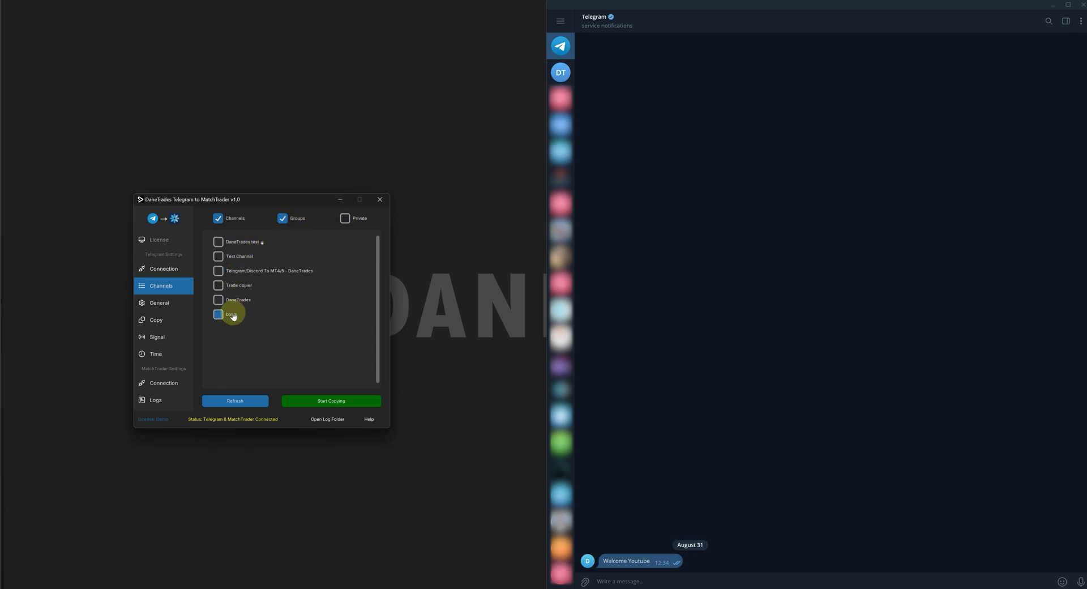
pyautogui.click(282, 218)
pyautogui.click(219, 242)
pyautogui.click(223, 244)
pyautogui.click(219, 242)
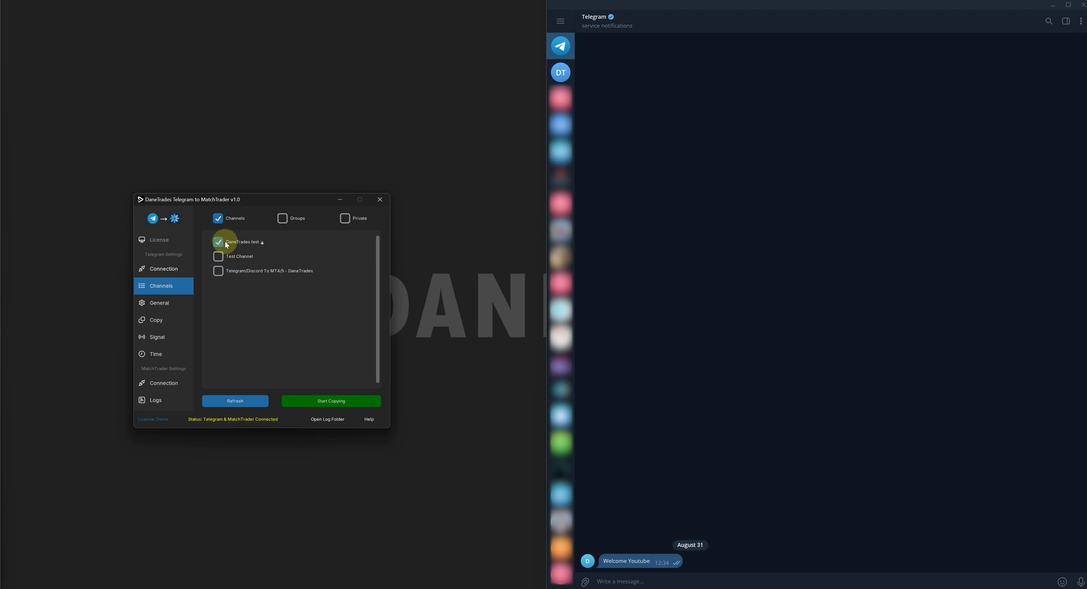
pyautogui.click(323, 401)
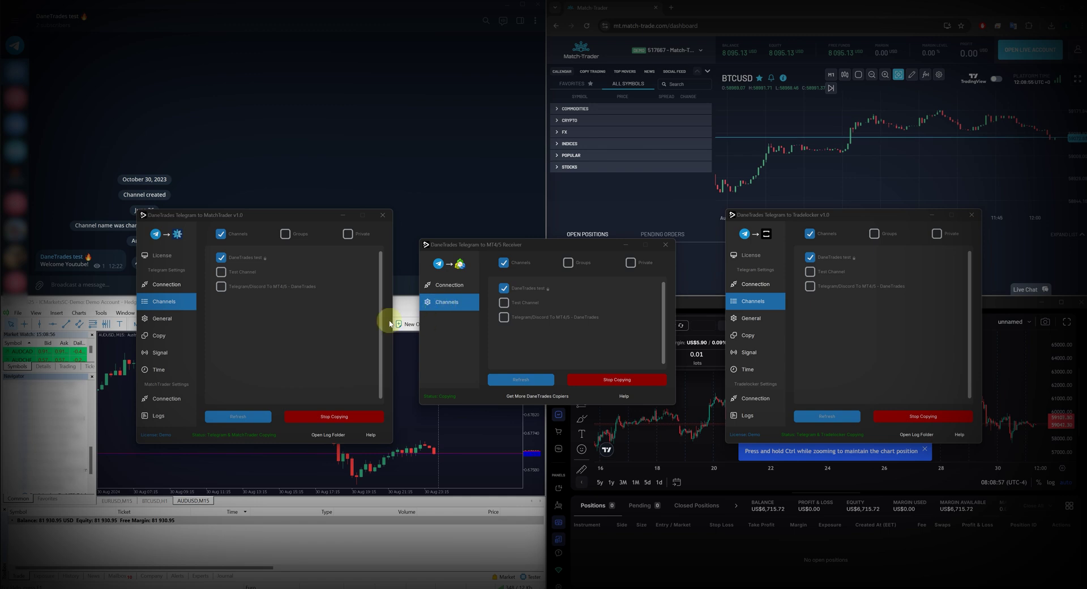
# Step: Open General settings and review Risk (%) at 1% and fixed lots 0.01
pyautogui.click(170, 320)
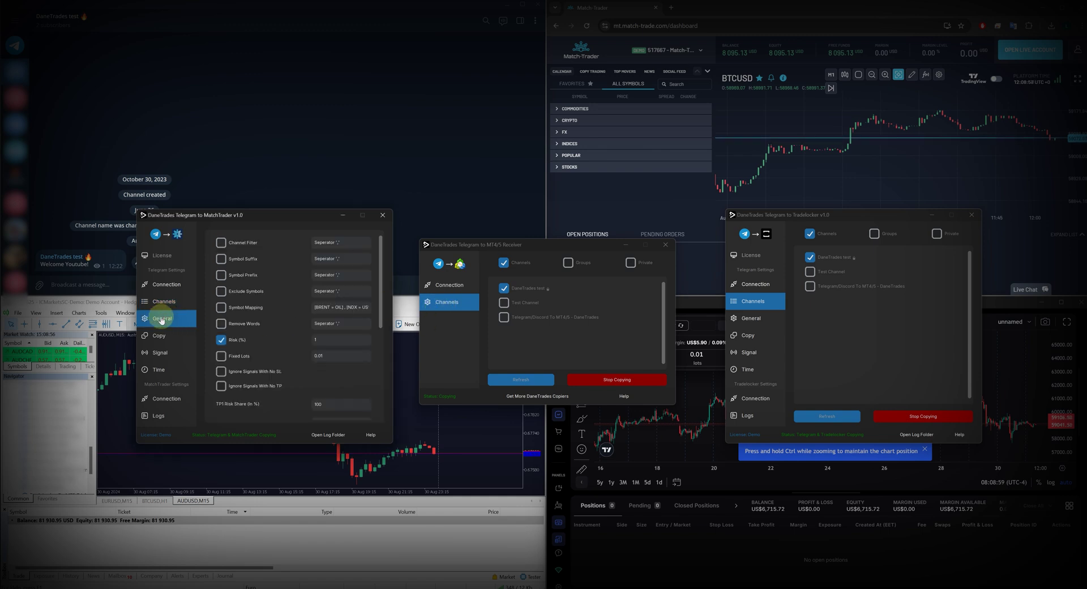
pyautogui.click(232, 342)
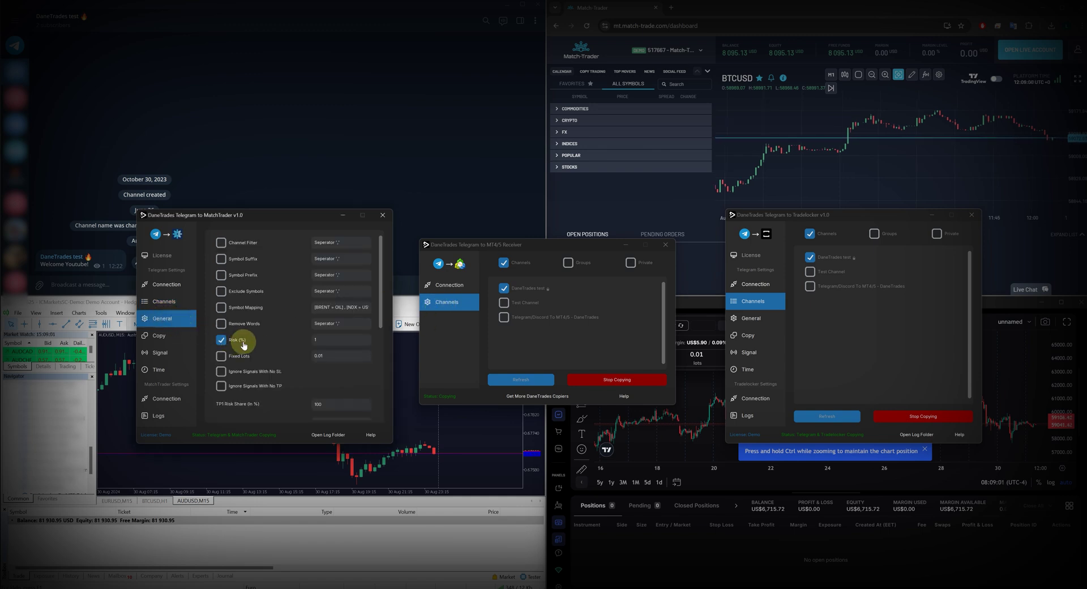
pyautogui.click(316, 341)
pyautogui.scroll(-2, 298, 339)
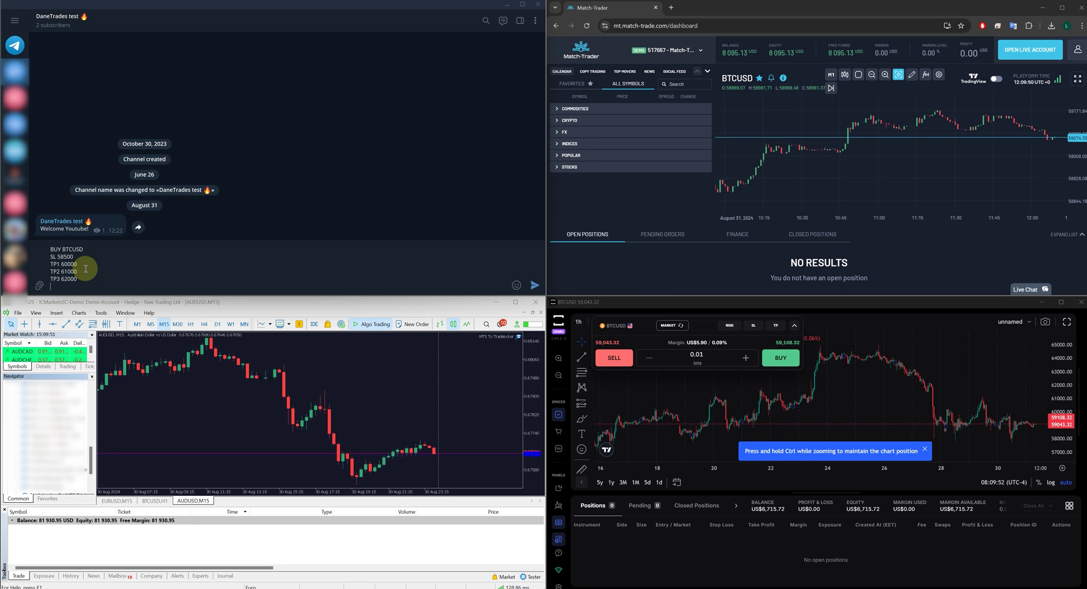
# Step: Post the drafted BUY BTCUSD signal with SL 58500 and three TPs to DaneTrades test
pyautogui.click(534, 285)
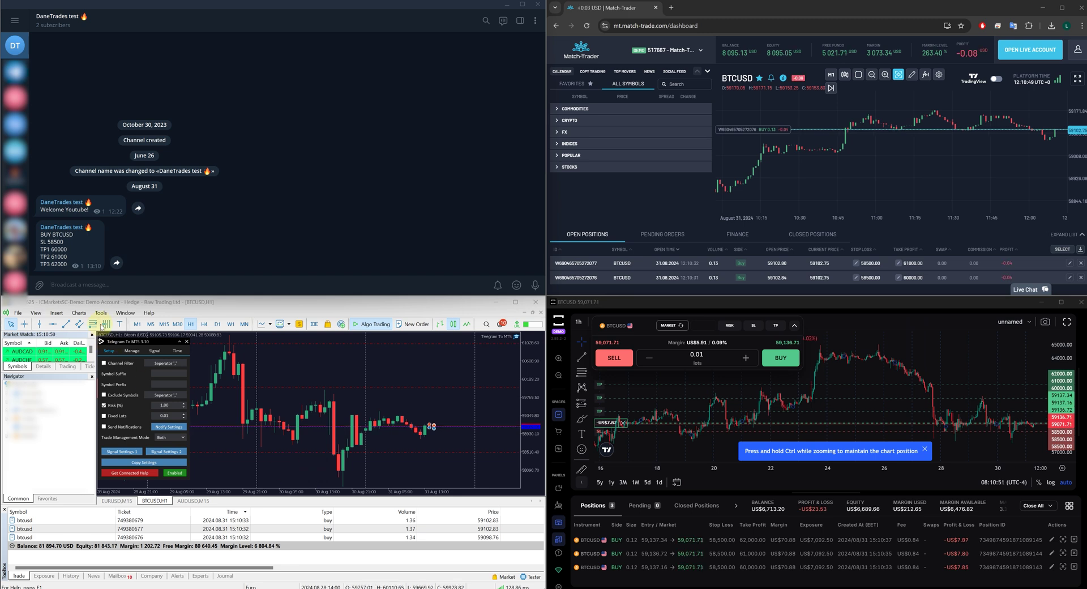
pyautogui.rightClick(82, 252)
# Step: Reply 'close' to the BUY BTCUSD signal message
pyautogui.click(108, 262)
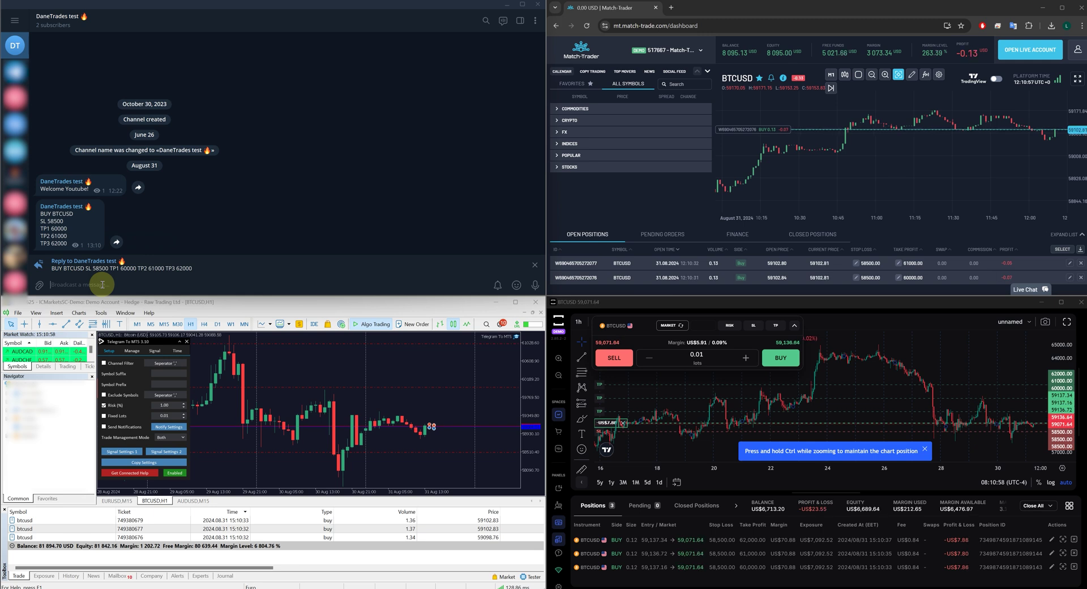
pyautogui.write('close')
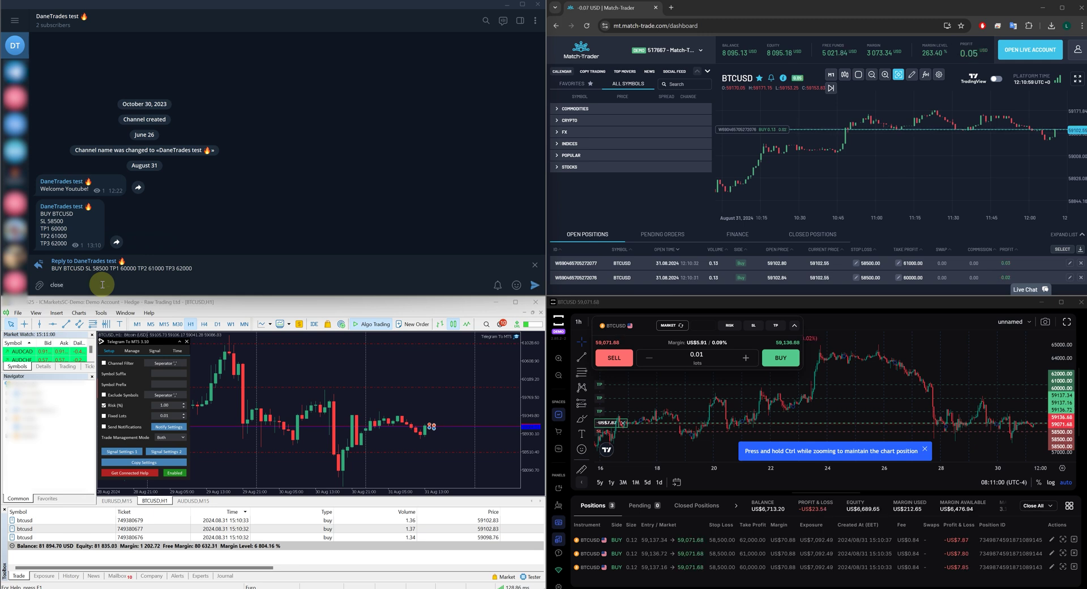
pyautogui.press('Return')
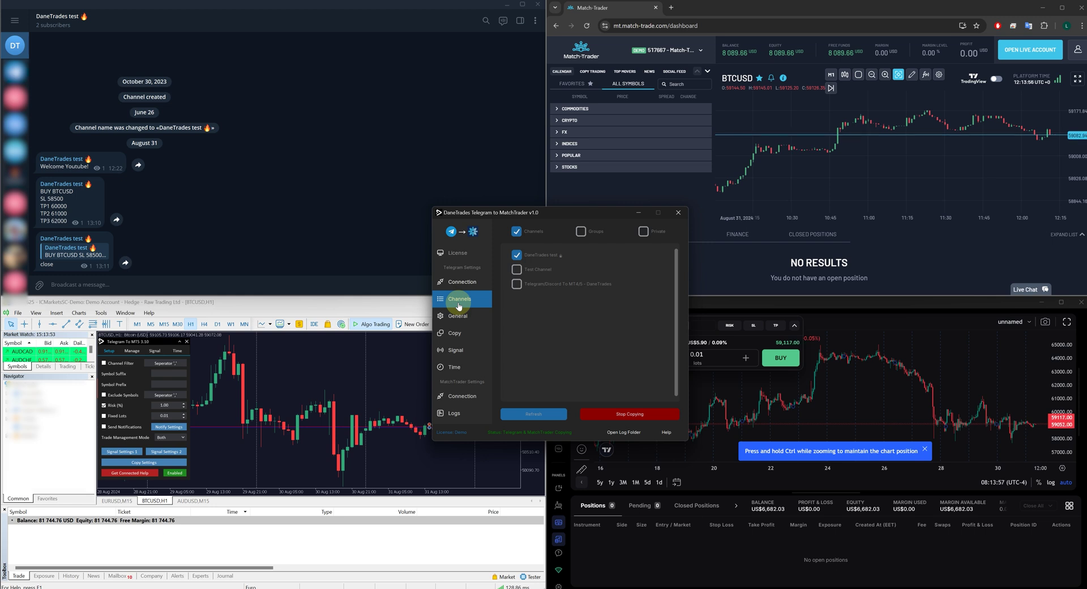
# Step: In General settings, tick Ignore Signals With No SL, leaving Exclude Symbols off
pyautogui.click(459, 318)
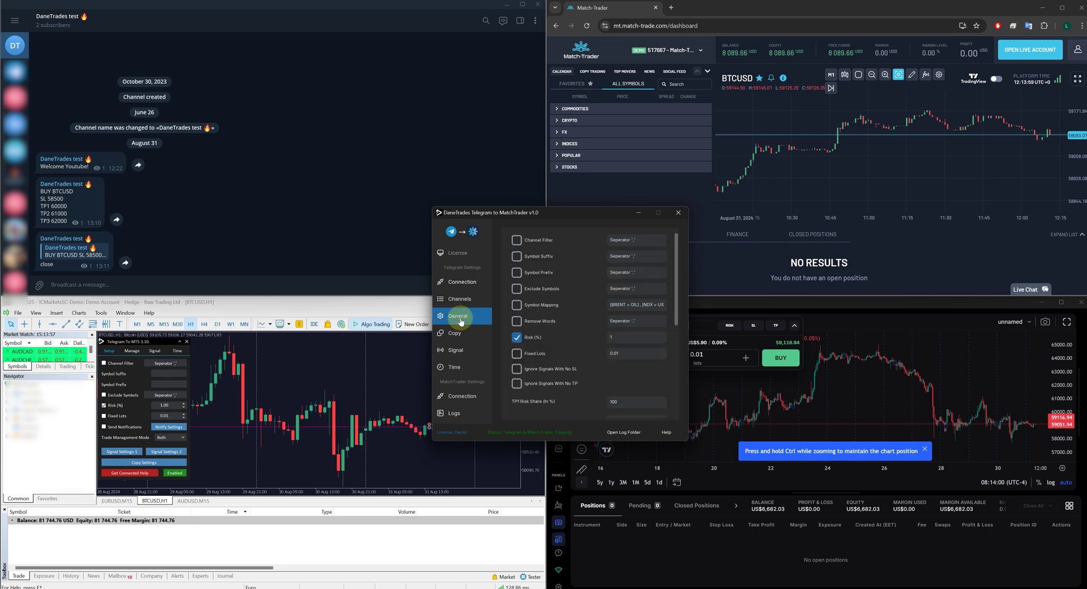
pyautogui.scroll(-1, 550, 291)
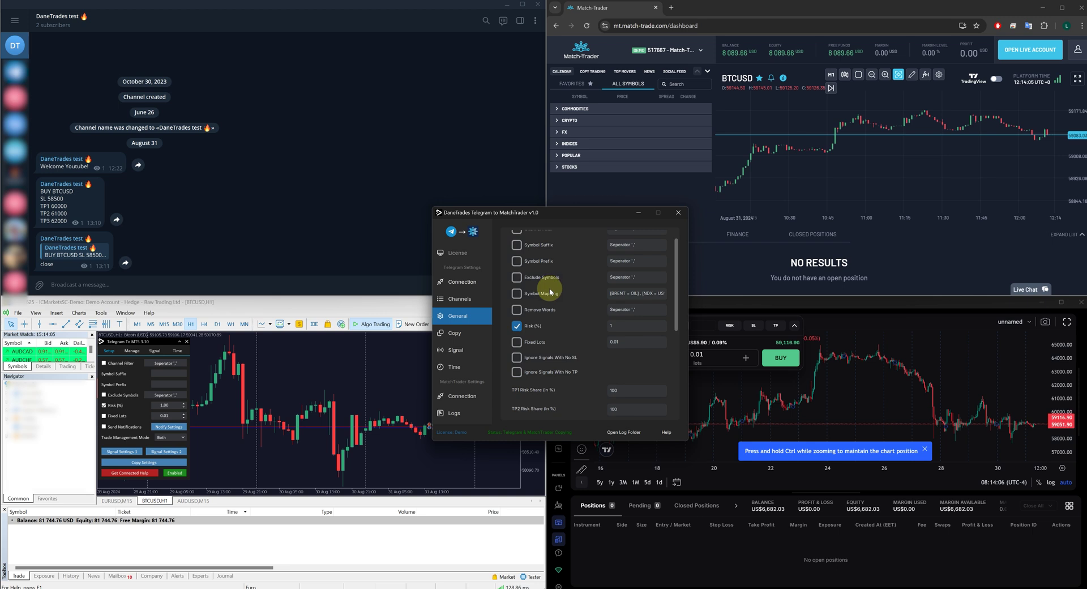
pyautogui.scroll(1, 550, 292)
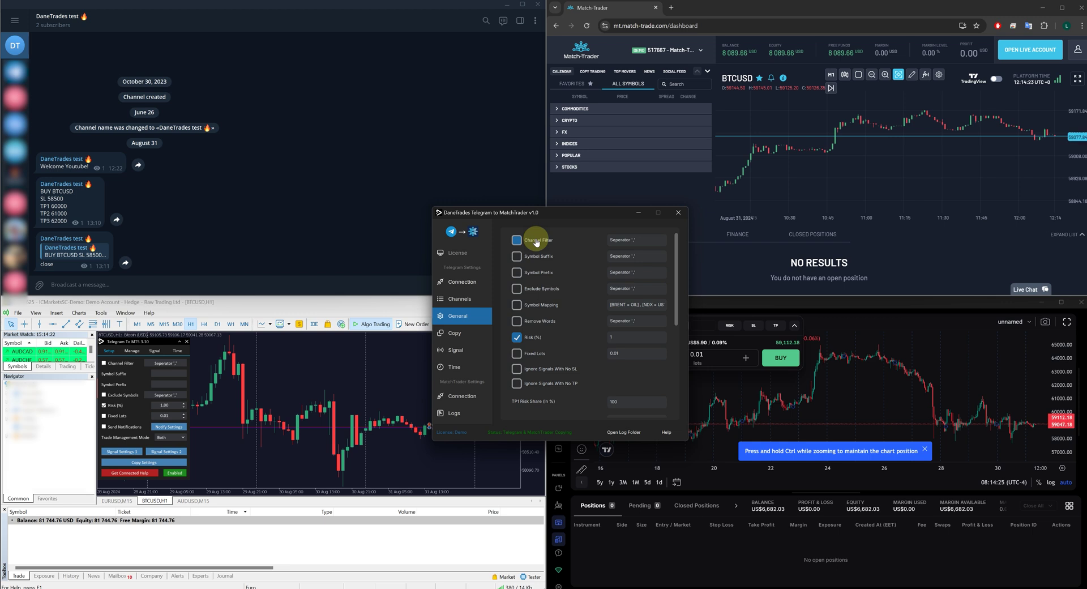
pyautogui.click(535, 291)
pyautogui.click(543, 293)
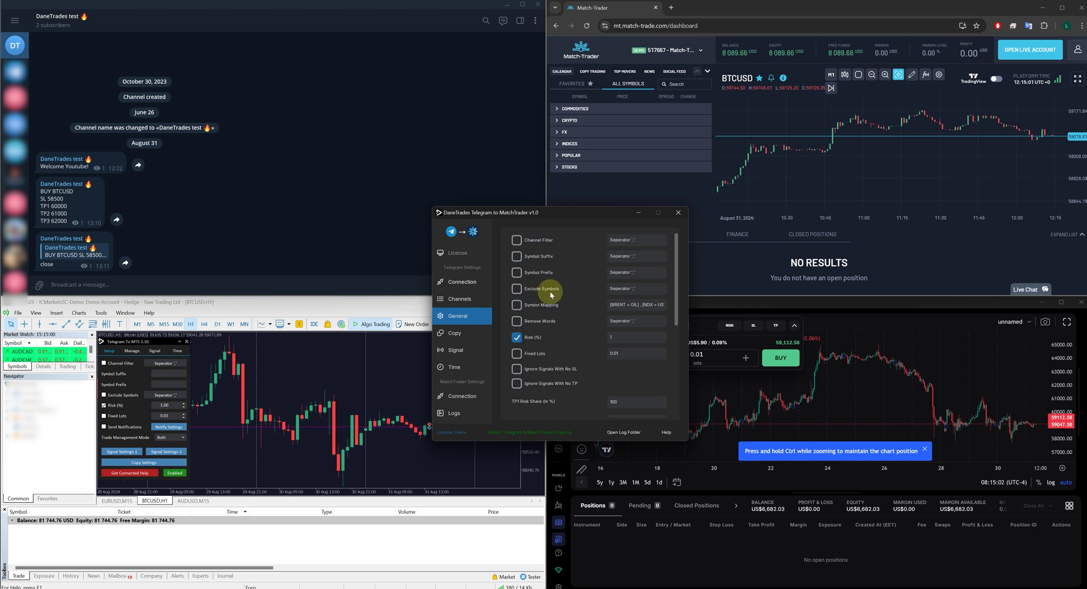
pyautogui.scroll(-2, 547, 295)
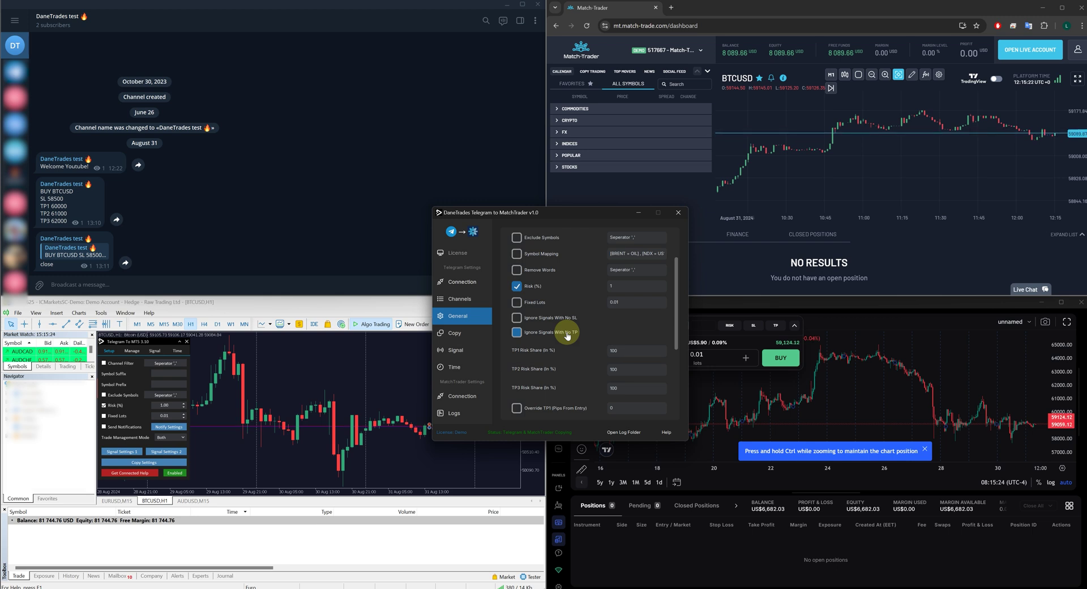
pyautogui.click(543, 319)
# Step: Enable the pips-from-entry overrides for TP1, TP2 and TP3
pyautogui.scroll(-3, 543, 321)
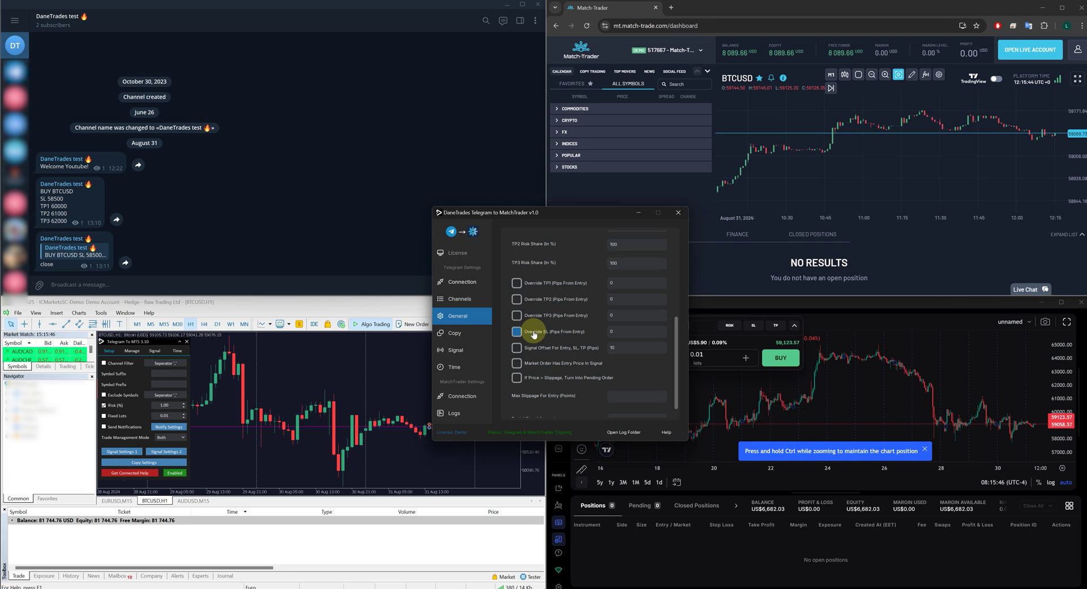
pyautogui.click(533, 334)
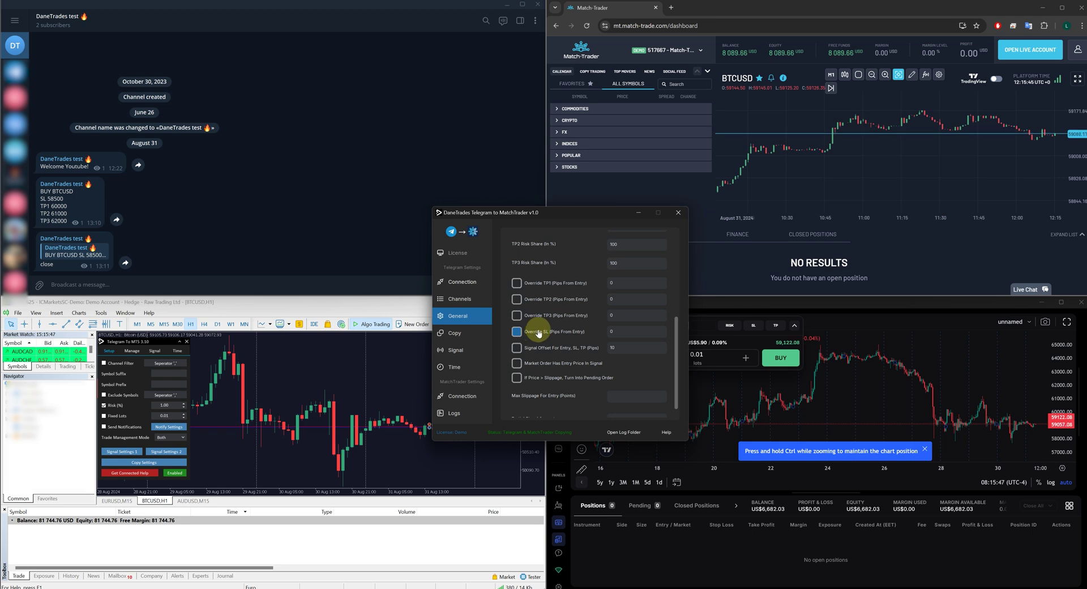
pyautogui.click(544, 286)
pyautogui.click(544, 287)
pyautogui.click(547, 333)
pyautogui.click(547, 333)
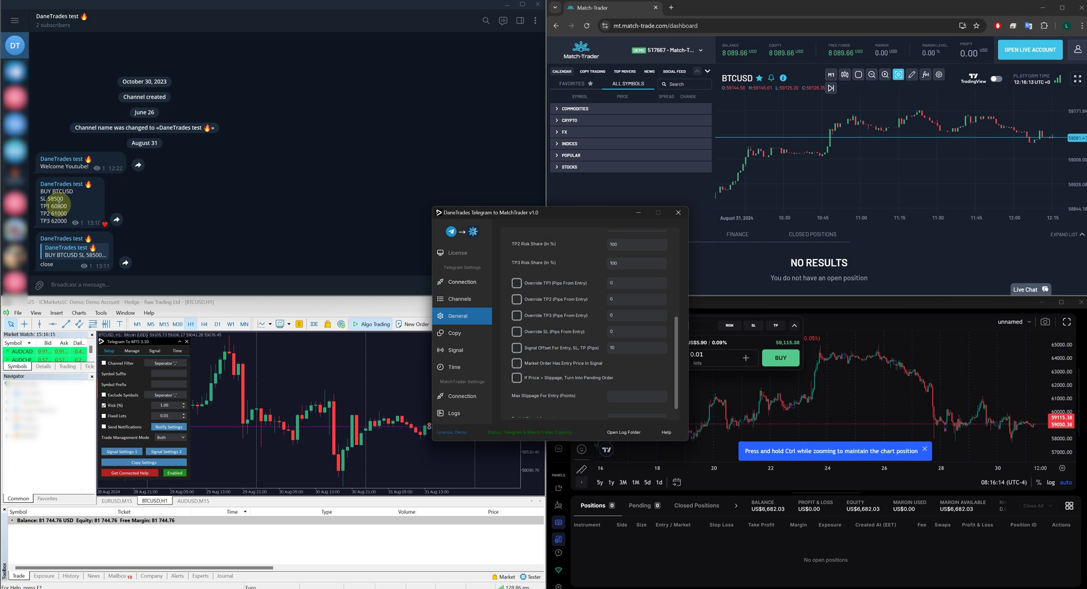
pyautogui.click(516, 283)
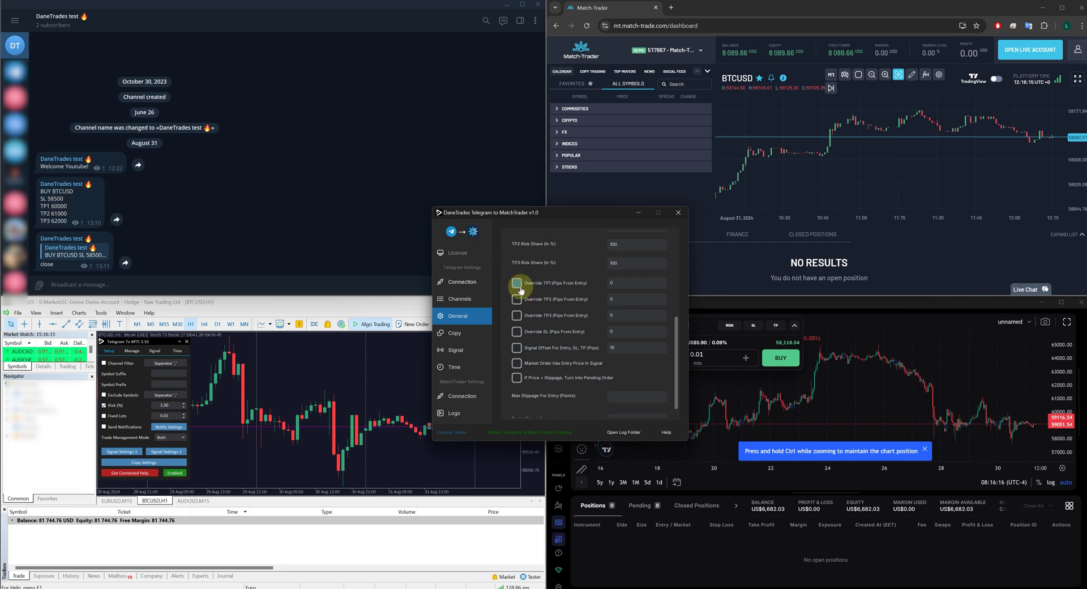
pyautogui.click(517, 300)
pyautogui.click(517, 315)
# Step: Set TP overrides to 30, 40 and 50 pips and enable a 30-pip stop-loss override
pyautogui.click(616, 288)
pyautogui.click(617, 299)
pyautogui.press('Tab')
pyautogui.click(543, 333)
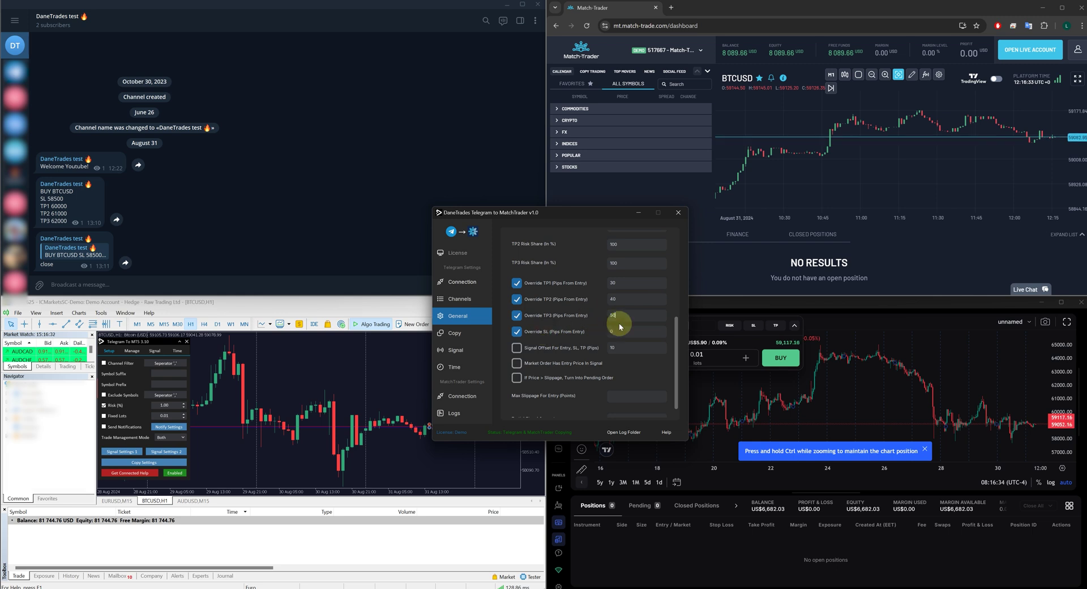
pyautogui.click(613, 331)
pyautogui.write('30')
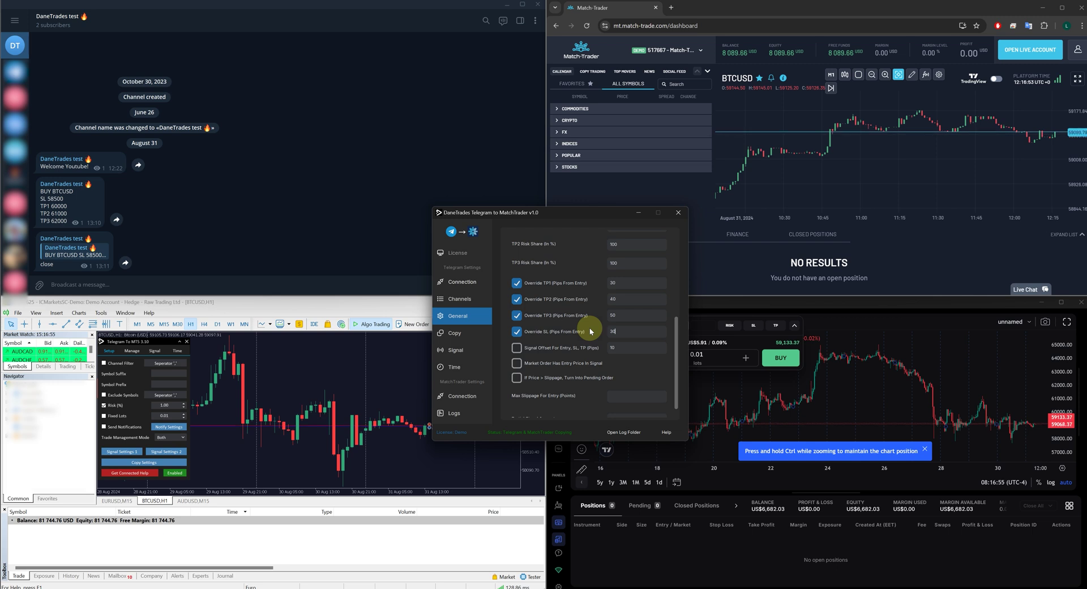
# Step: Enable the 10-pip signal offset for entry, SL and TP, and set max entry slippage to 100 points
pyautogui.click(517, 349)
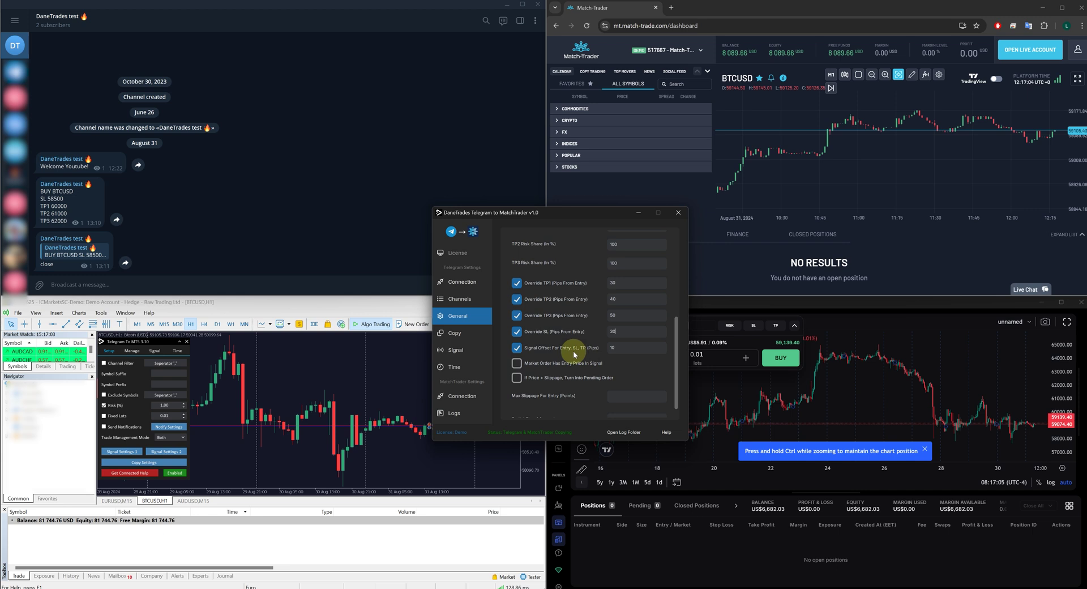
pyautogui.scroll(-1, 573, 351)
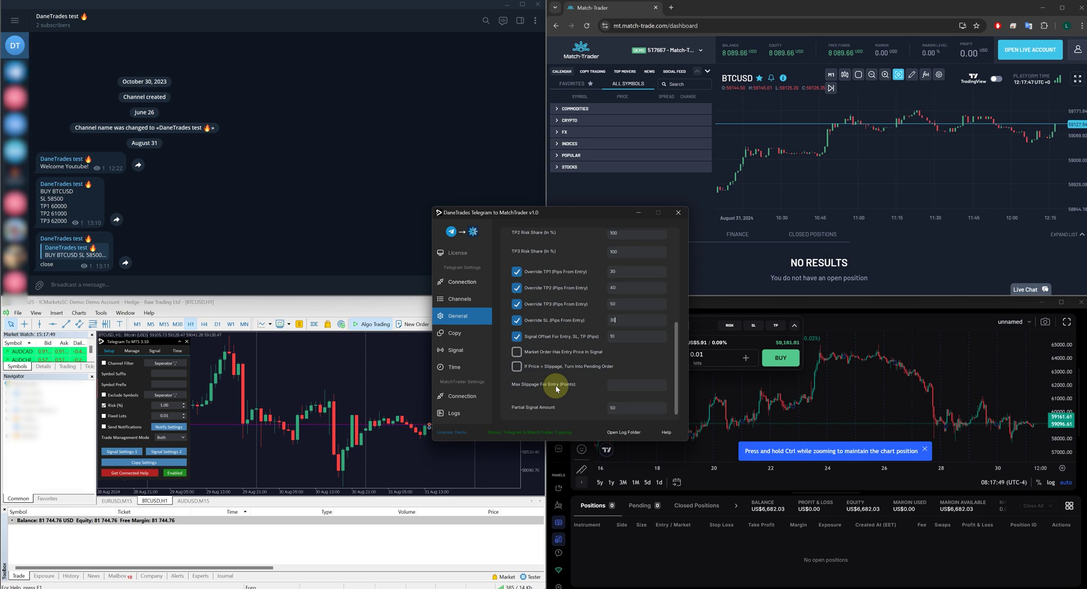
pyautogui.click(614, 384)
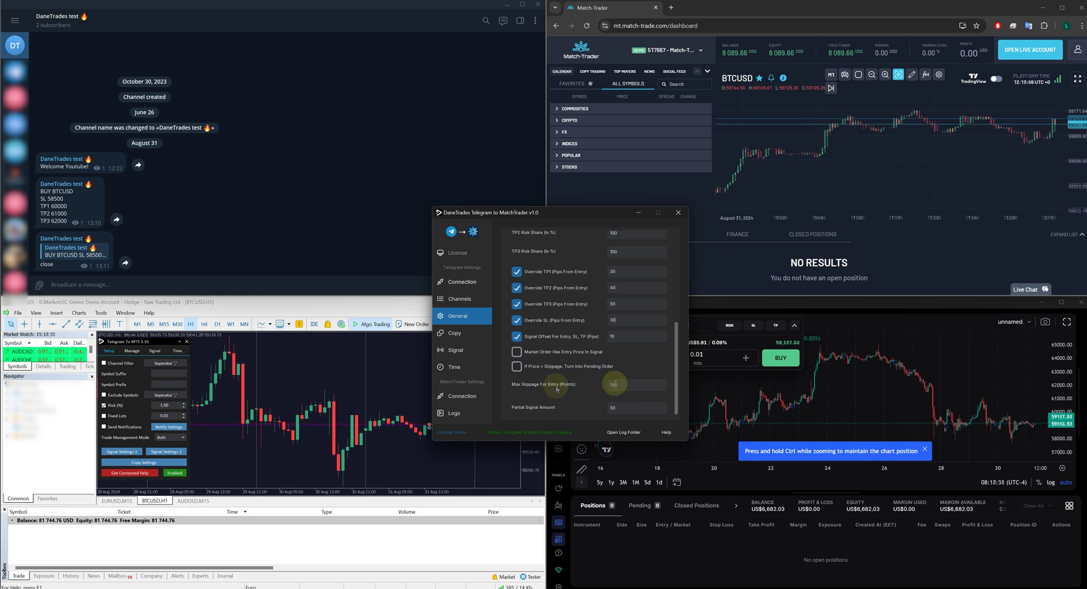
pyautogui.write('100')
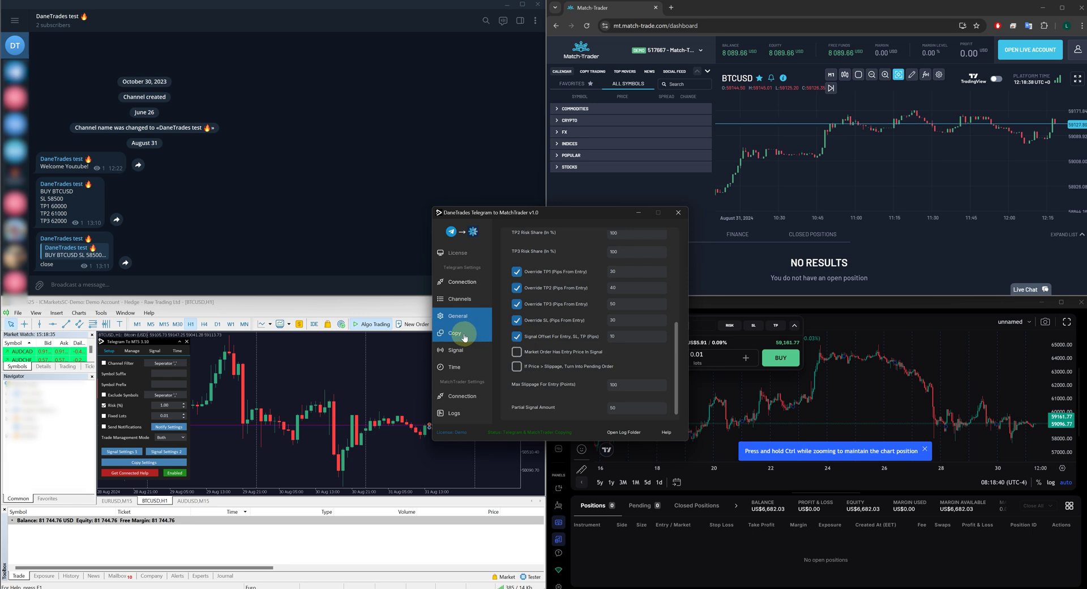
# Step: On the Copy settings page, uncheck Copy Modify Orders
pyautogui.click(463, 336)
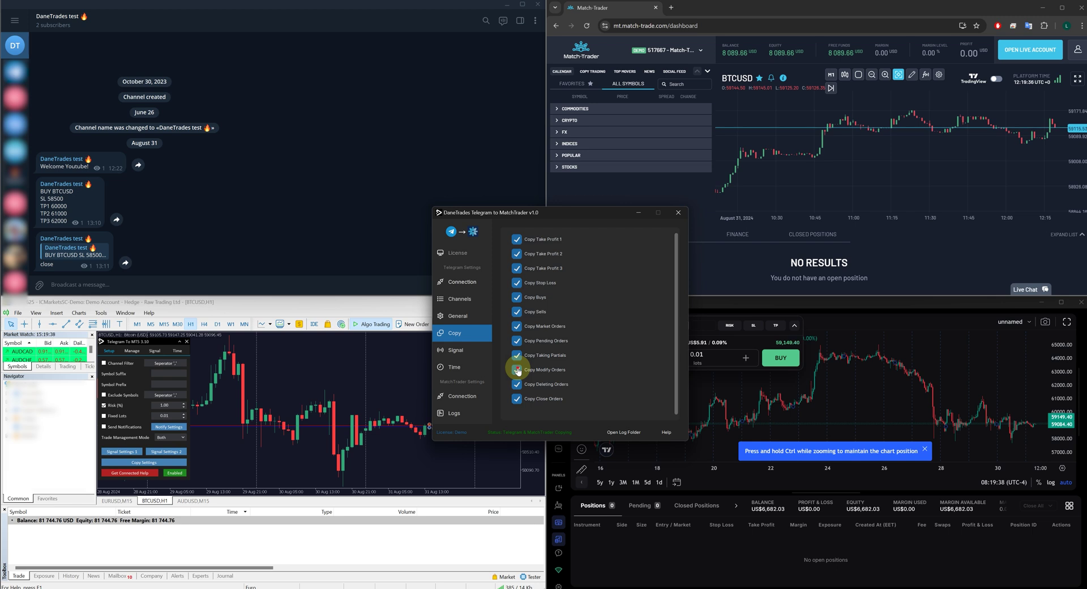
pyautogui.click(516, 369)
# Step: Show the Signal page listing keywords such as buy,long,buy-now and tp2 variants
pyautogui.click(456, 349)
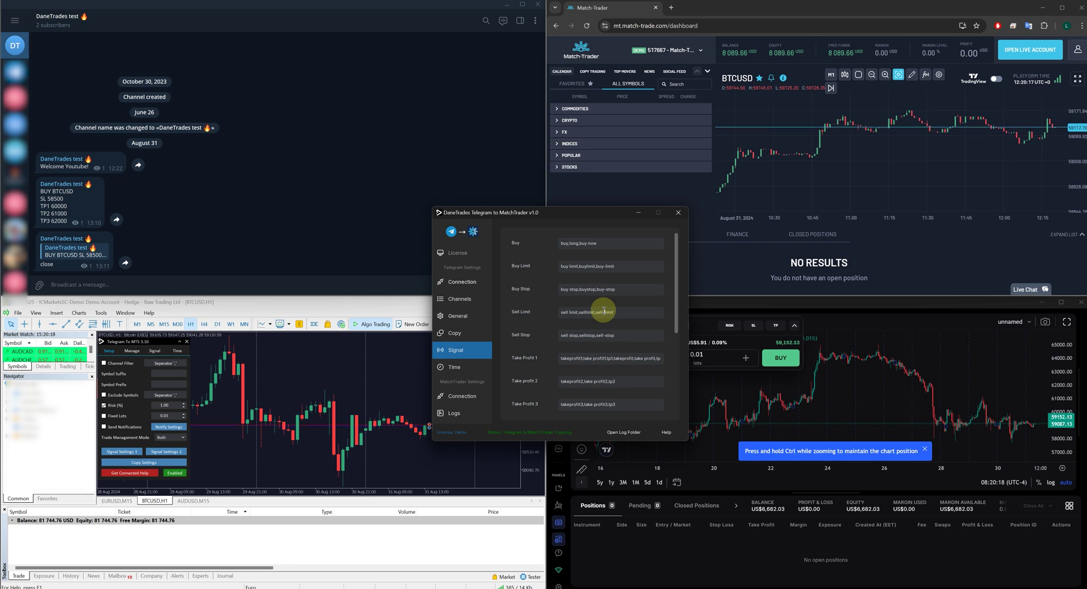
# Step: On the Time page, untick Trade On Thursday and enable the 0–12 hour time filter
pyautogui.click(466, 372)
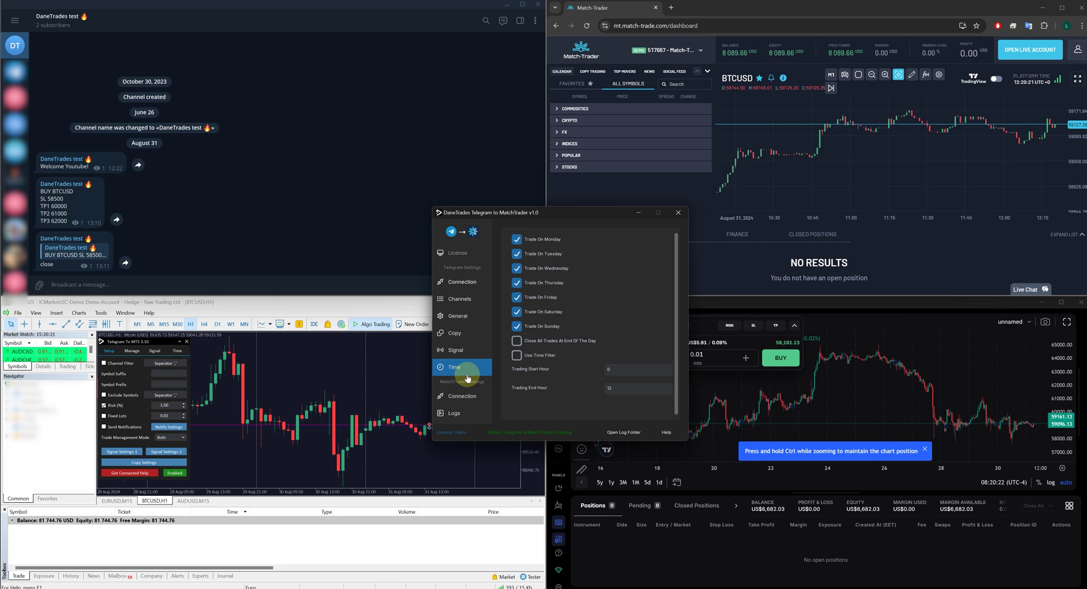
pyautogui.click(516, 282)
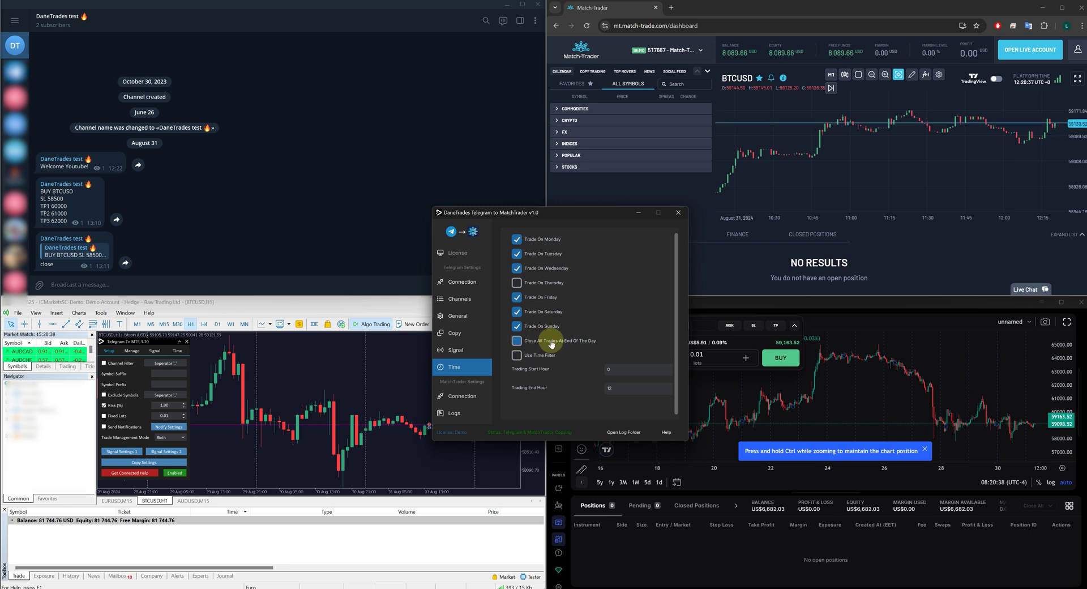
pyautogui.click(517, 356)
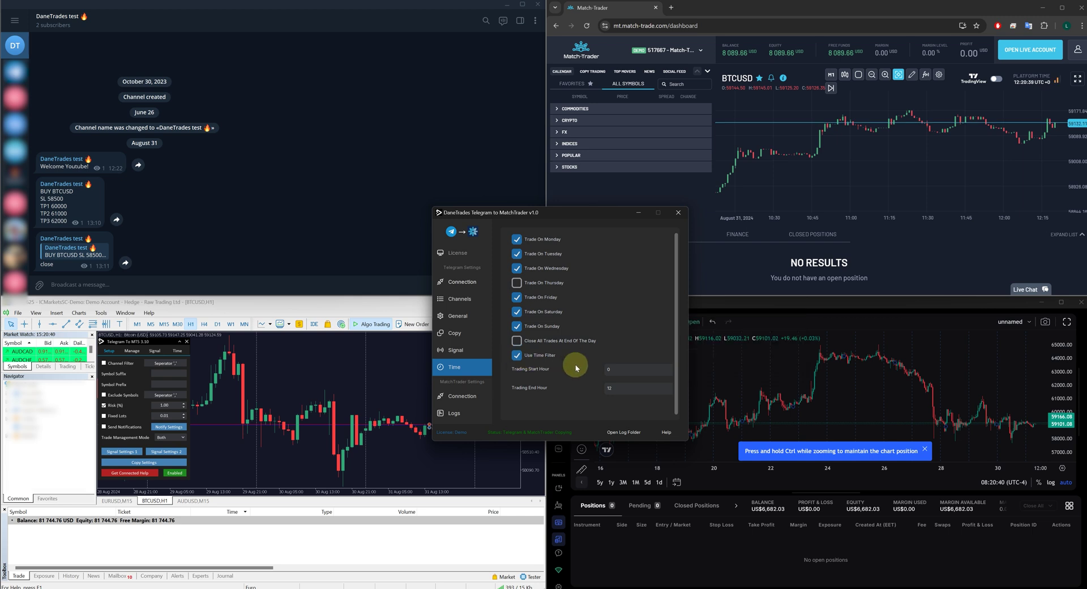